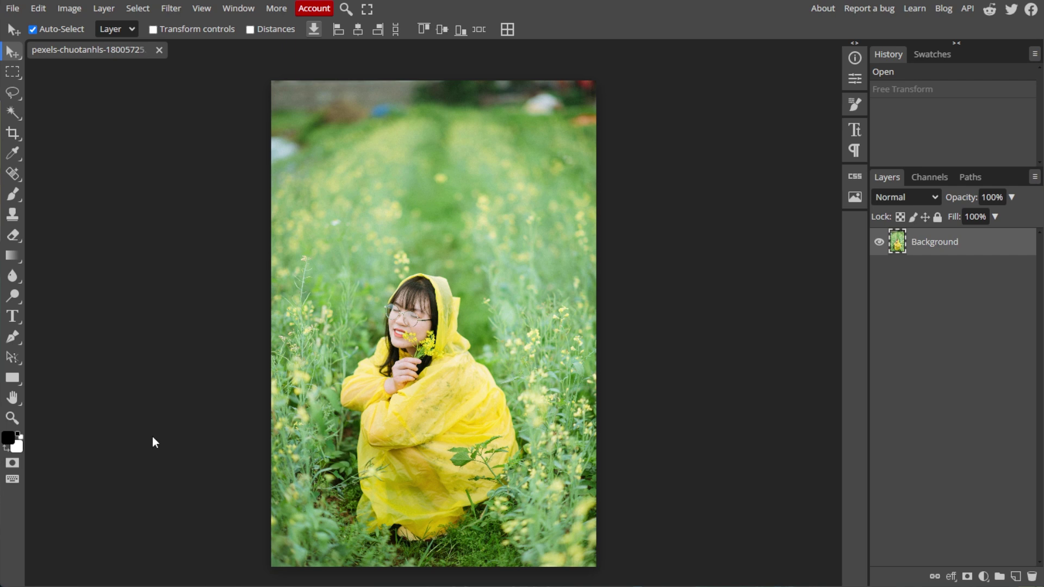
Start Free Transform on the raincoat photo from the Edit menu
click(34, 10)
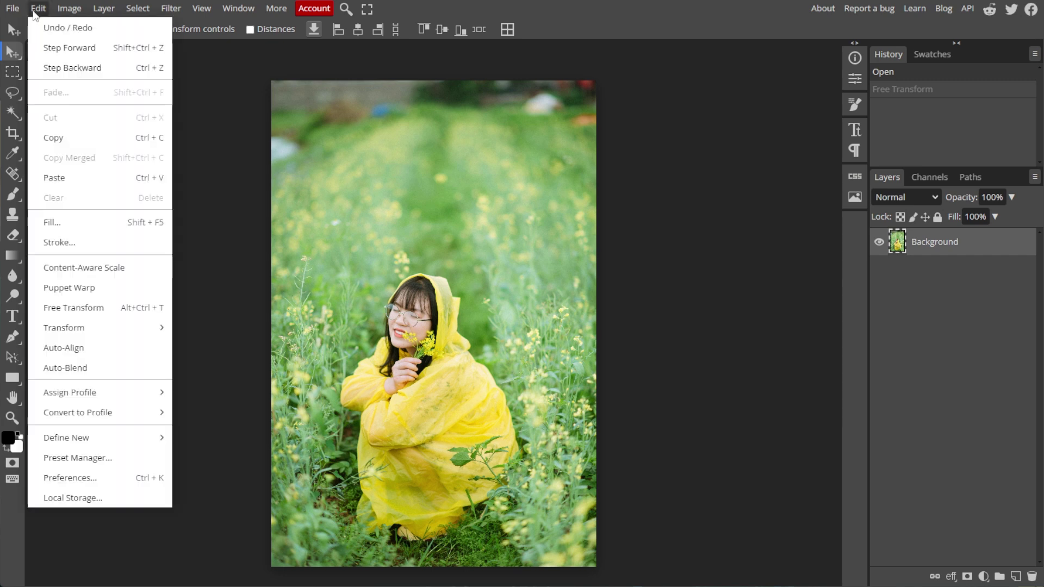
click(147, 318)
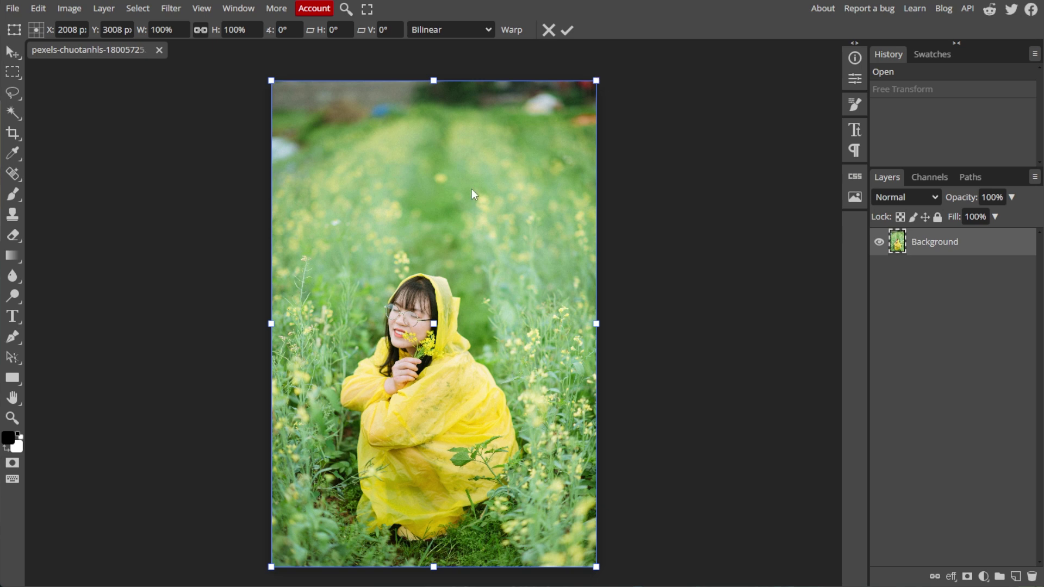
drag(471, 188, 435, 165)
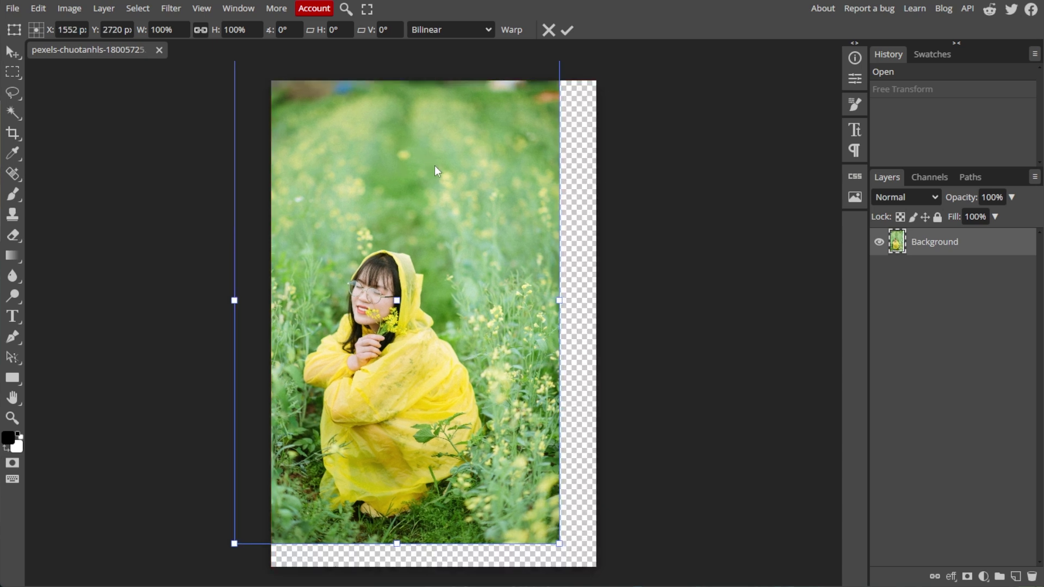
key(ctrl+z)
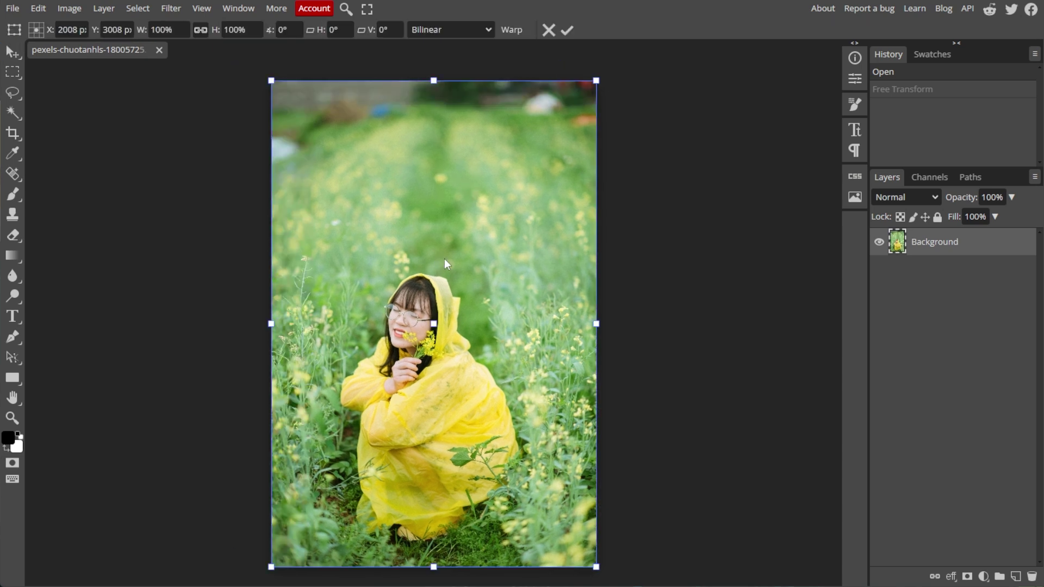
drag(602, 145, 550, 153)
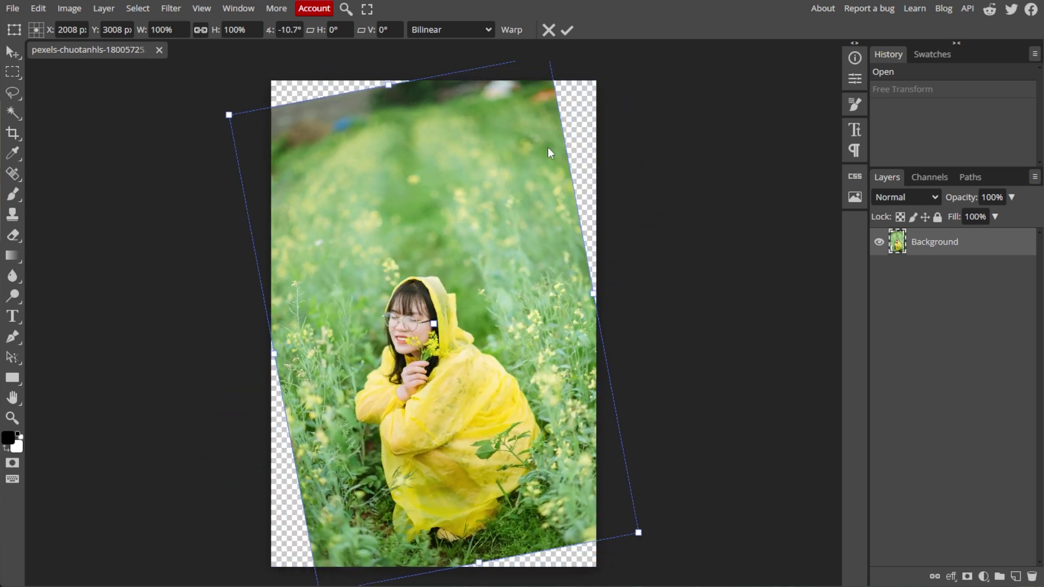
key(Escape)
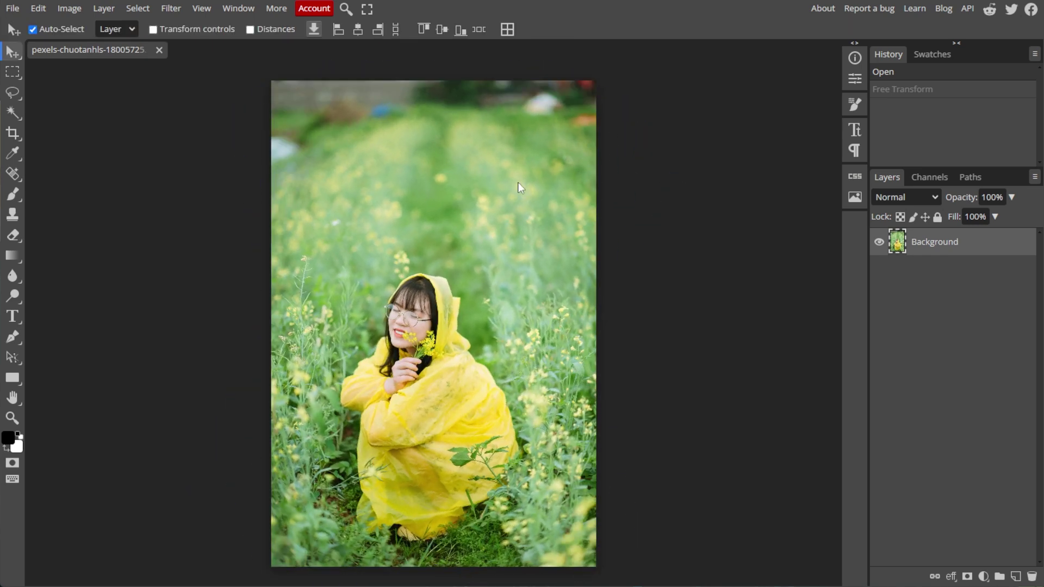
key(ctrl+alt+t)
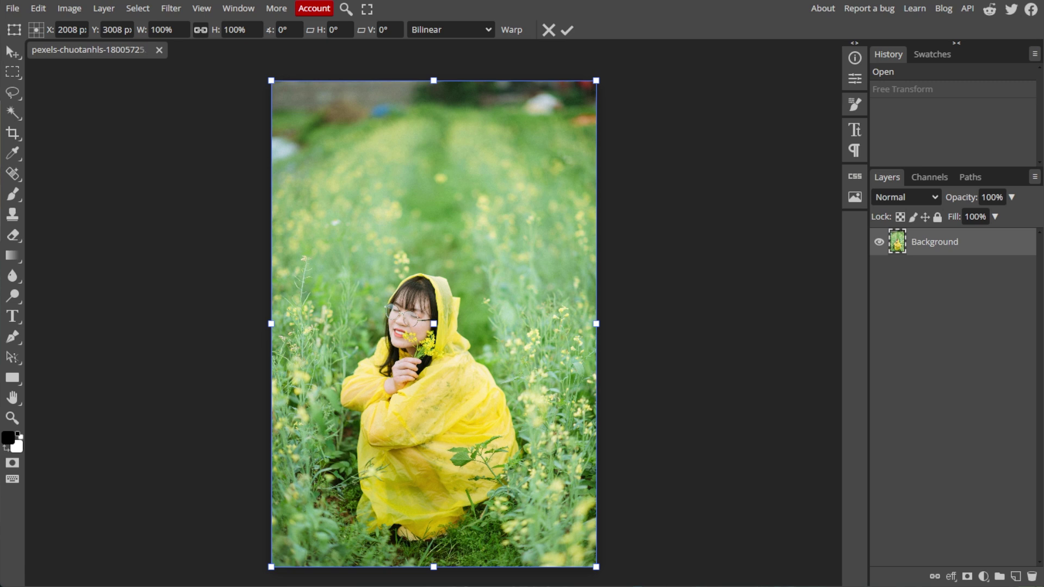
mouse_move(595, 80)
mouse_down()
mouse_move(629, 63)
mouse_move(598, 81)
mouse_up()
mouse_move(433, 80)
mouse_down()
mouse_move(435, 54)
mouse_move(434, 101)
mouse_move(434, 80)
mouse_up()
mouse_move(596, 323)
mouse_down()
mouse_move(617, 321)
mouse_move(598, 320)
mouse_up()
key(ctrl+z)
drag(597, 81, 532, 143)
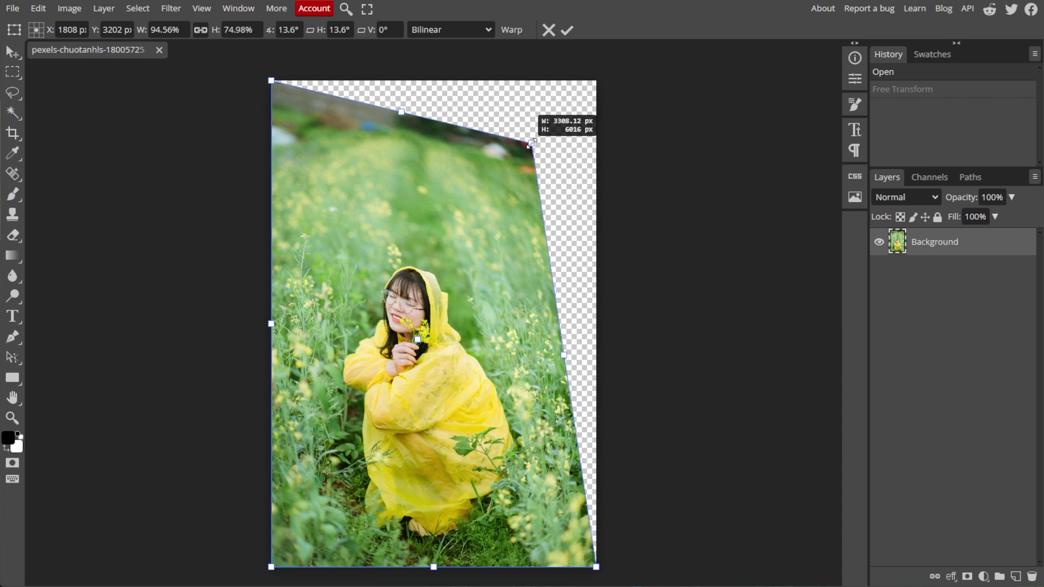
drag(583, 93, 597, 81)
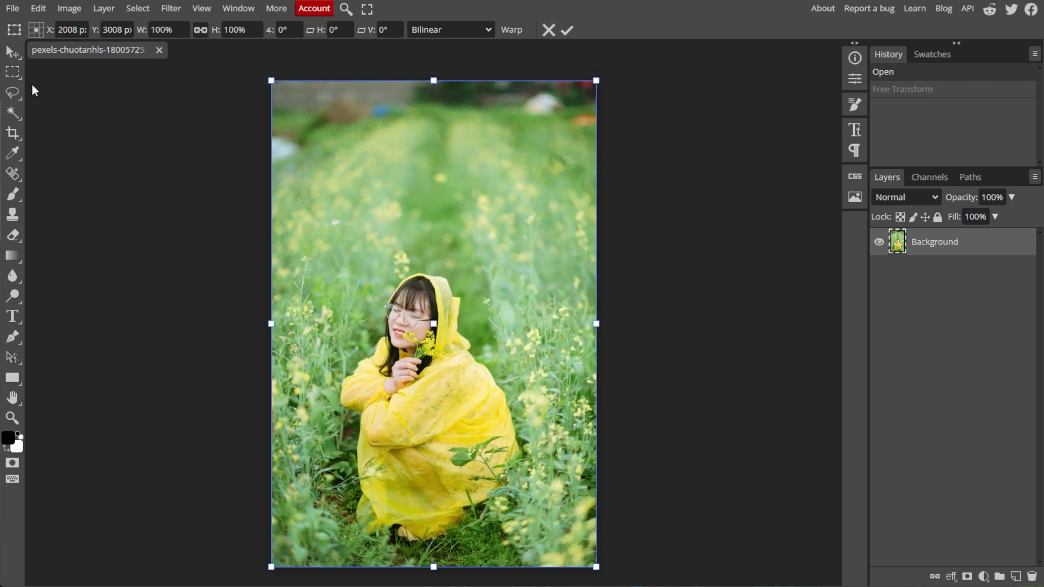
Cycle the reference point back to centre and nudge X to 2013 px, then back to 2008 px
click(33, 26)
click(35, 27)
click(37, 32)
click(82, 29)
key(Up)
key(Up)
key(Up)
key(Up)
key(Up)
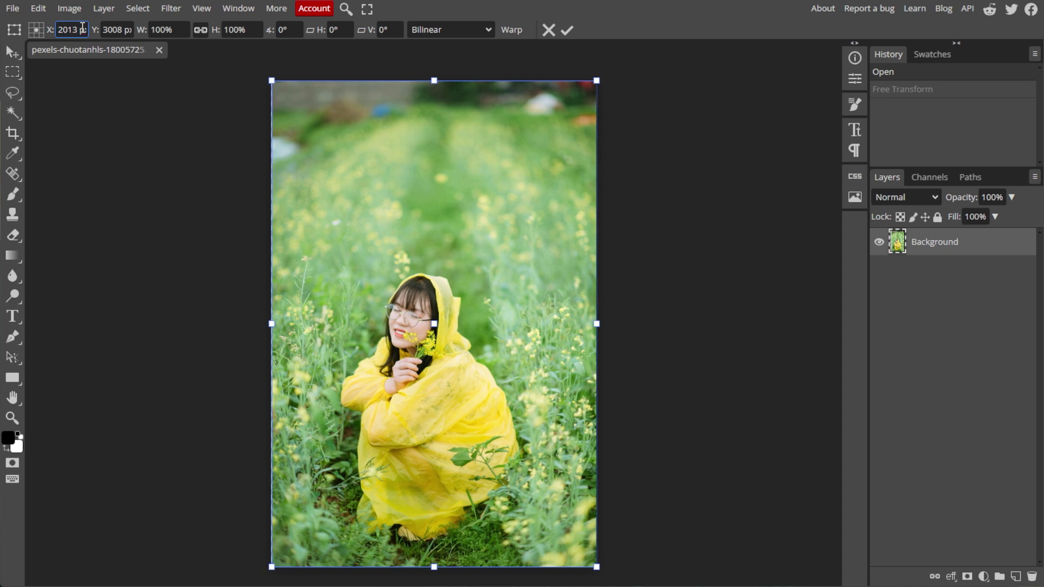
key(Down)
key(Down)
key(Down)
key(Down)
key(Down)
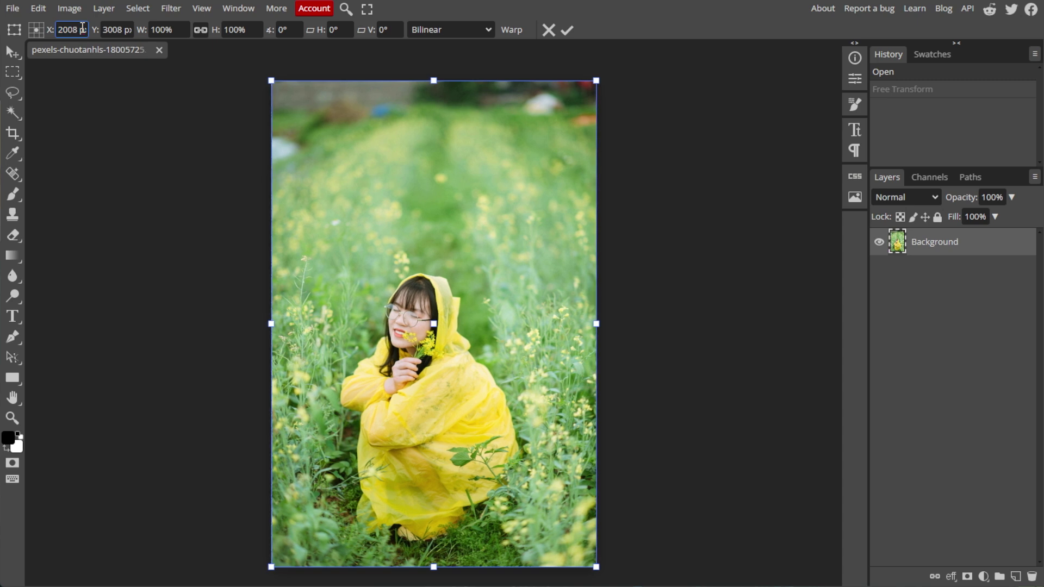
Try the width, height and rotation fields, leaving rotation at 0°
click(170, 30)
click(243, 29)
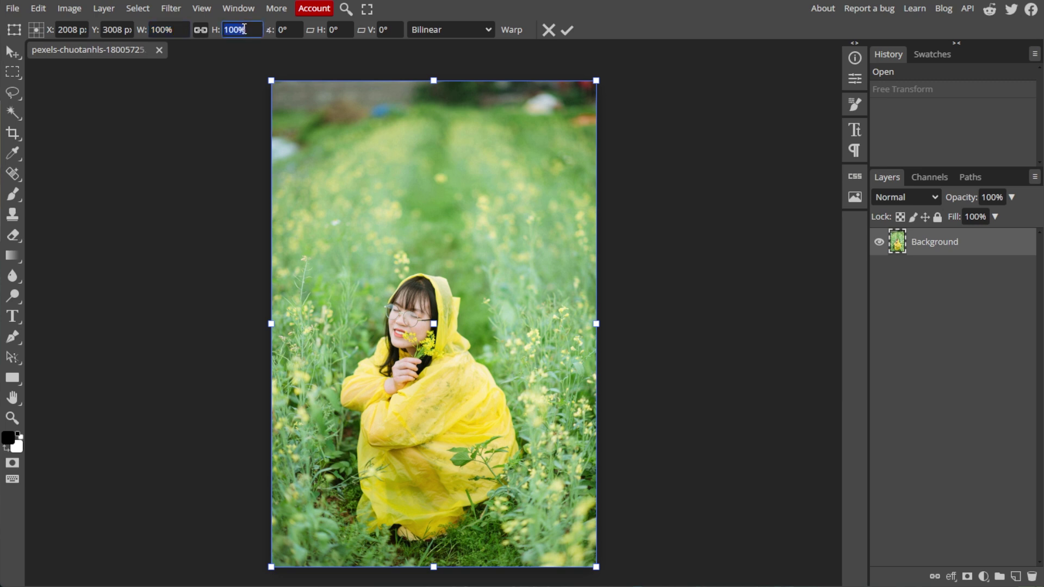
click(200, 33)
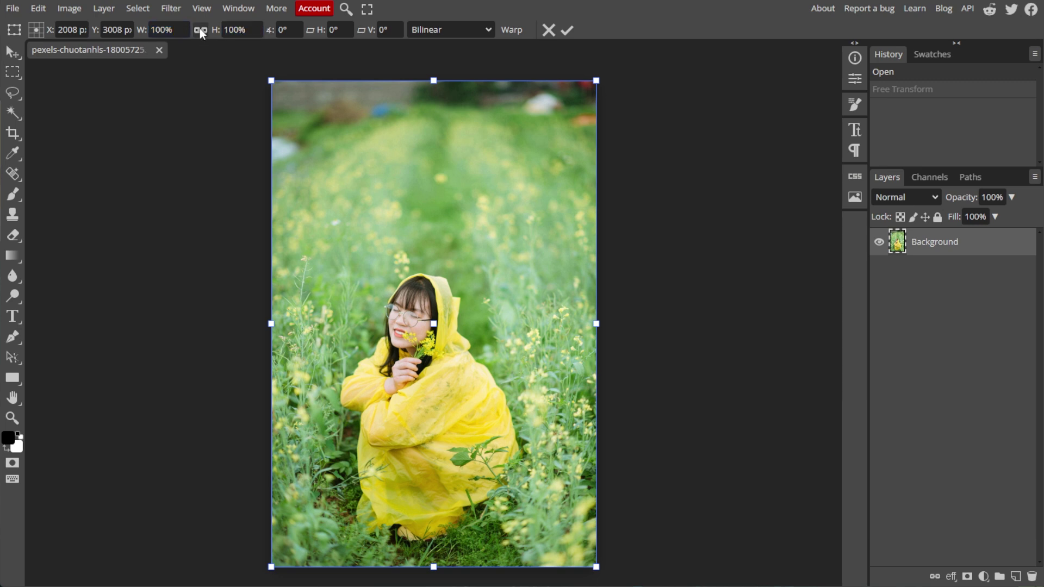
click(284, 30)
text(0.4)
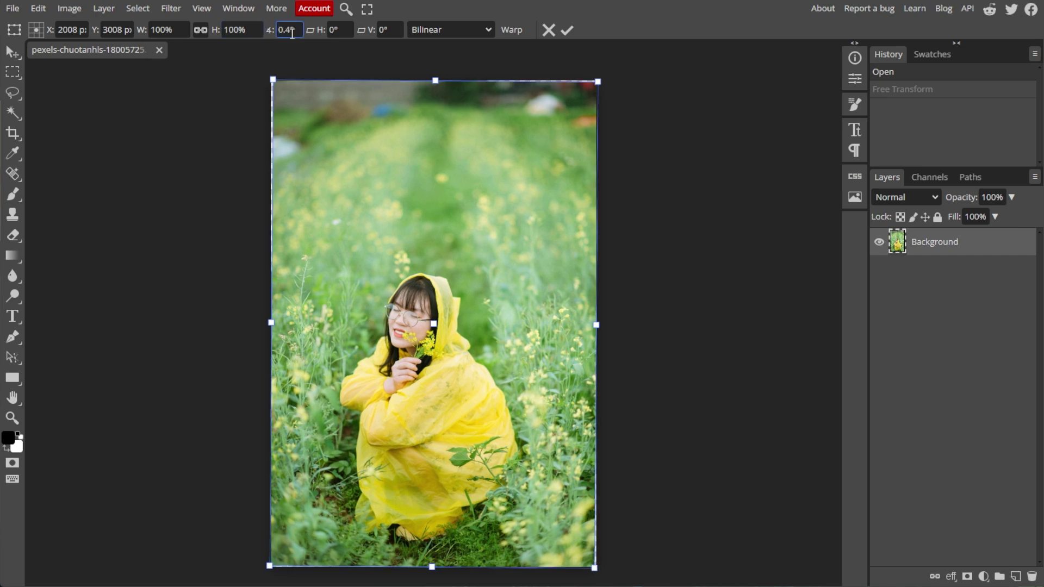
key(BackSpace)
key(BackSpace)
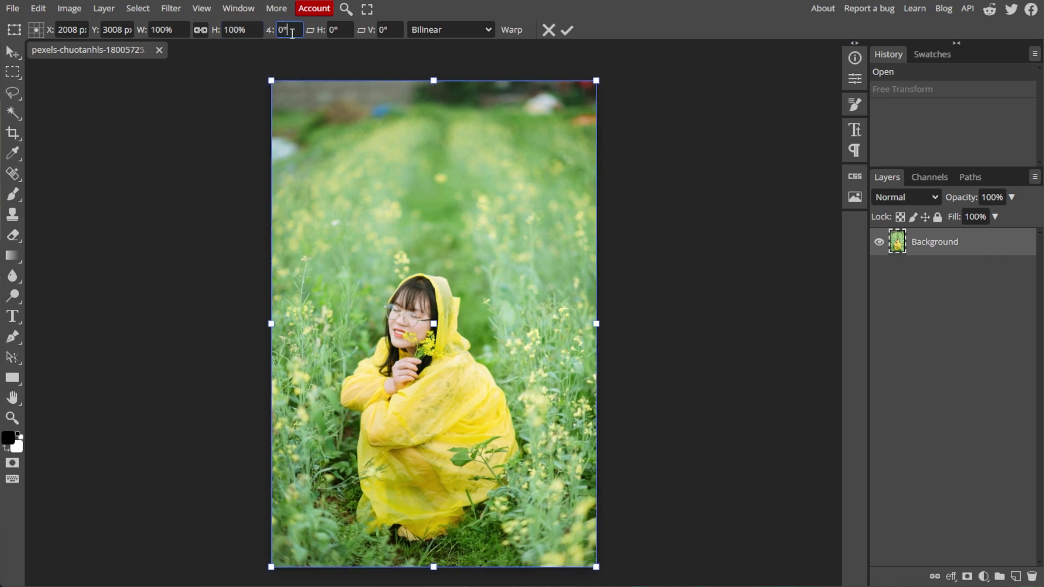
Try horizontal skews of 0.5°, 0.9° and 2.9°, then cancel the transform
click(341, 30)
text(0.4)
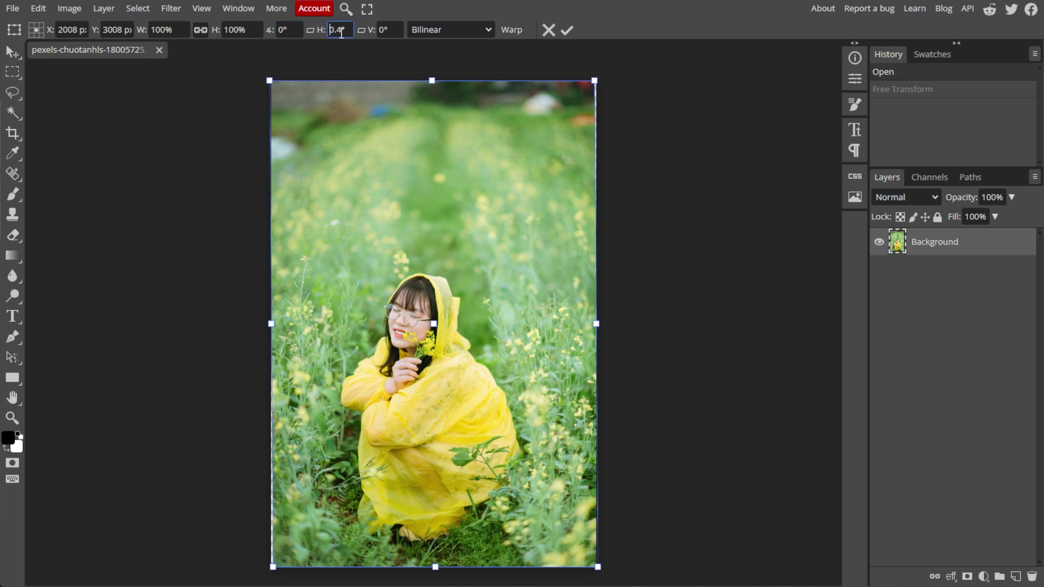
key(BackSpace)
text(5)
key(BackSpace)
text(9)
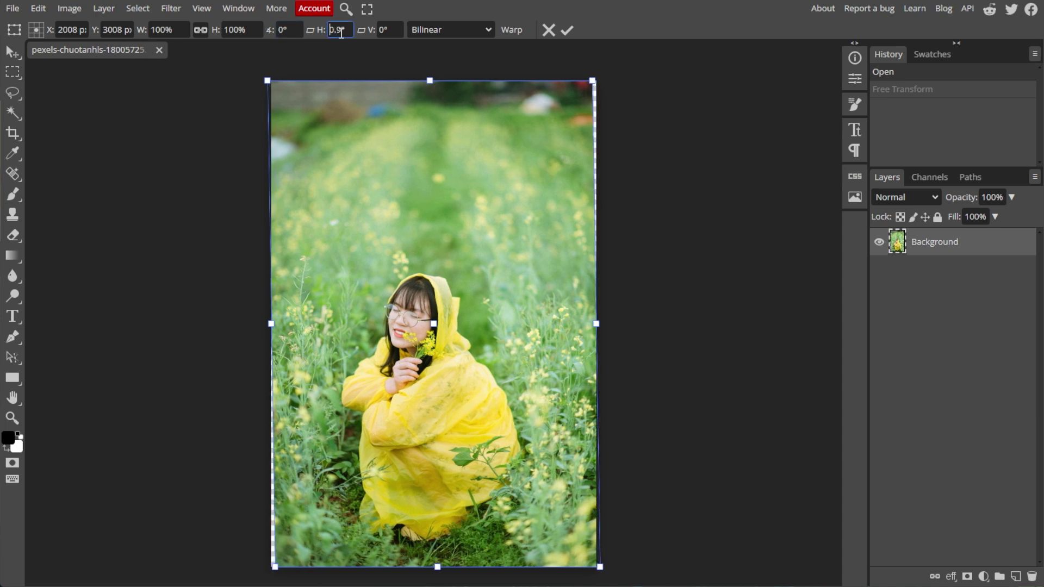
key(Up)
key(Up)
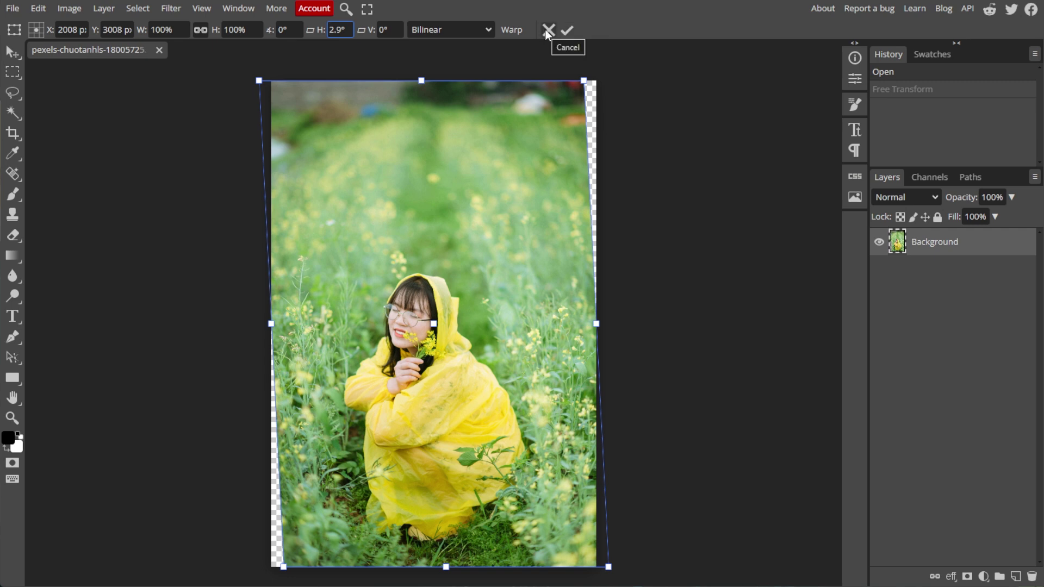
click(544, 29)
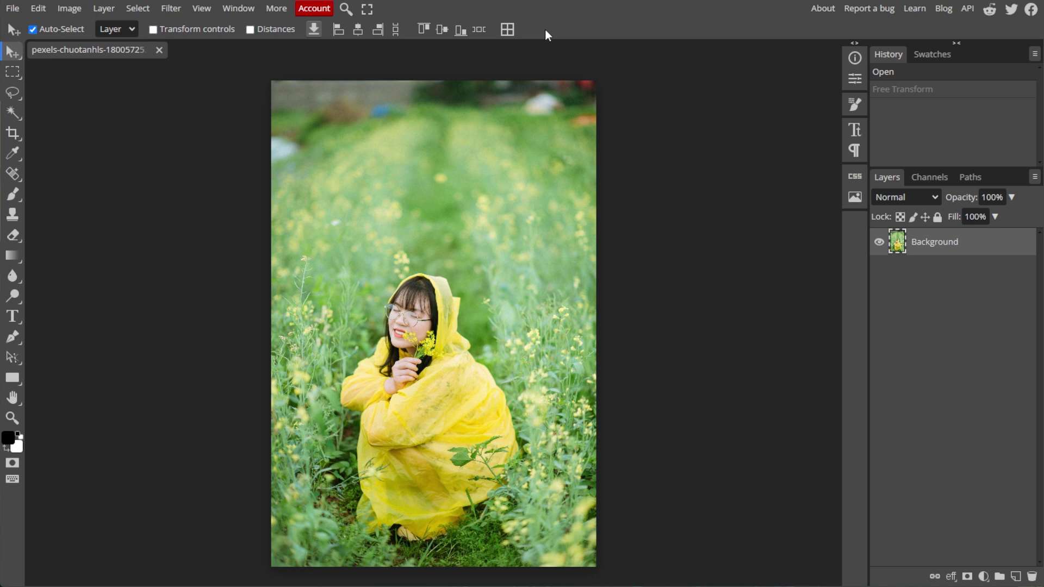
Start a new transform on the raincoat photo from the Edit menu, at 100% and 0°
click(38, 8)
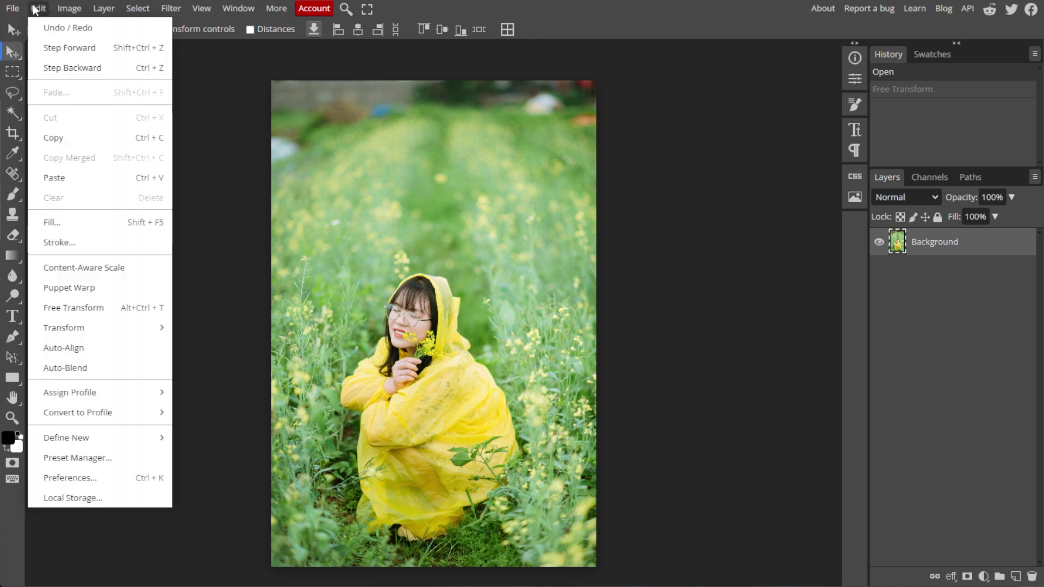
mouse_move(93, 330)
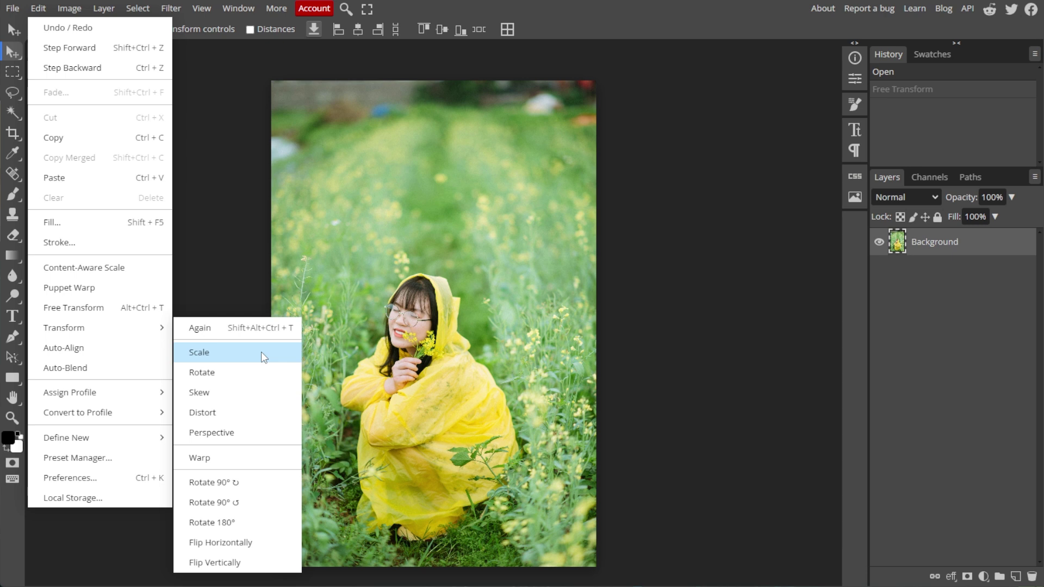
click(138, 311)
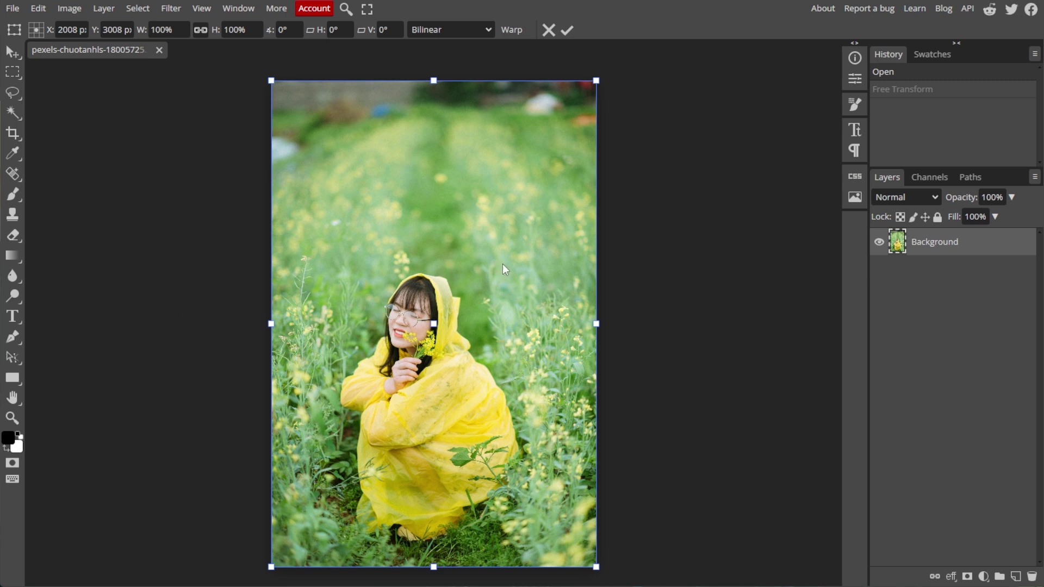
Pull the top-right and top-left corners inward, then discard the distortion with Esc
drag(596, 80, 557, 129)
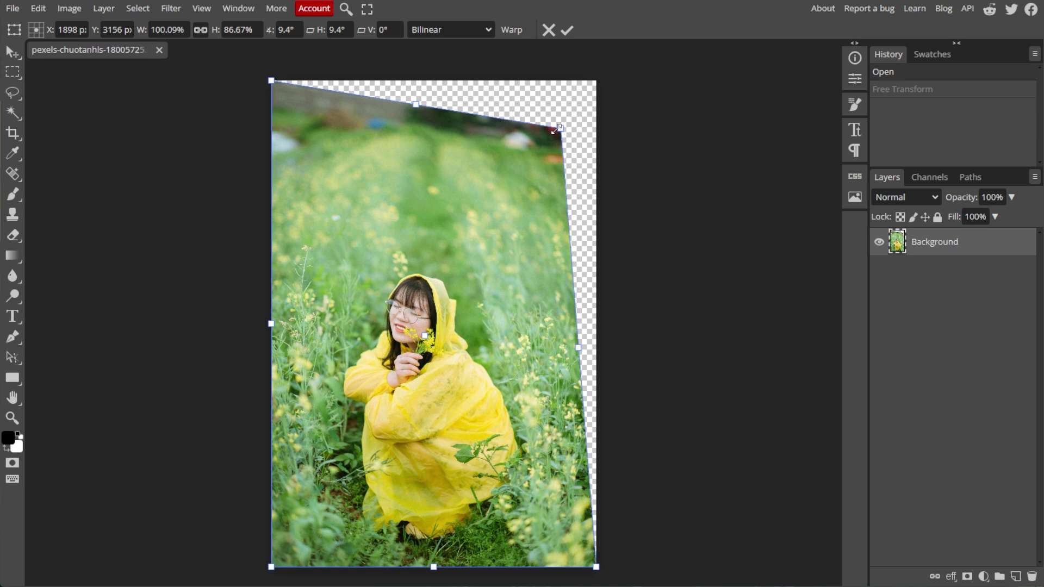
drag(270, 81, 313, 123)
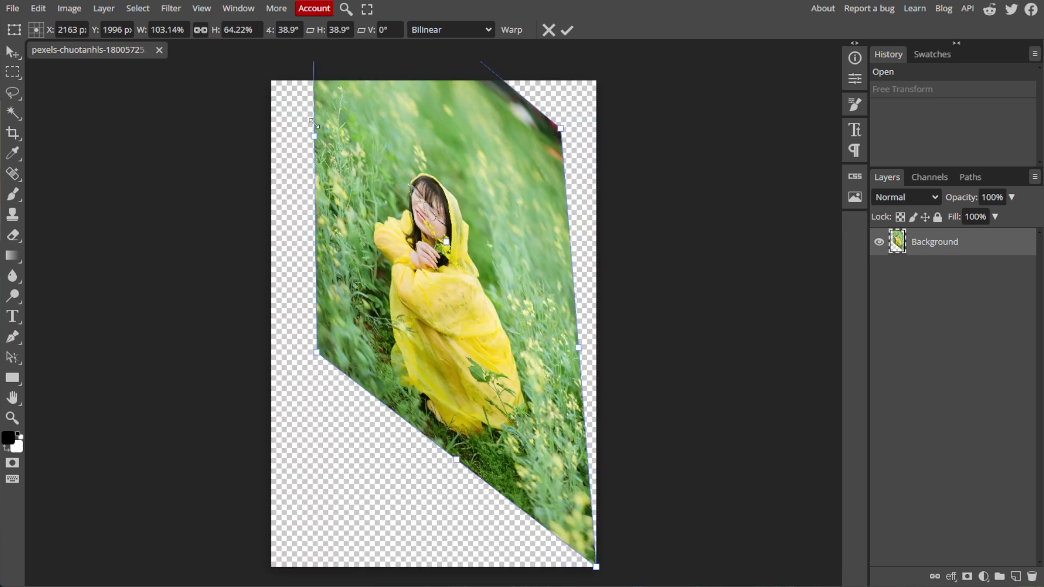
key(Escape)
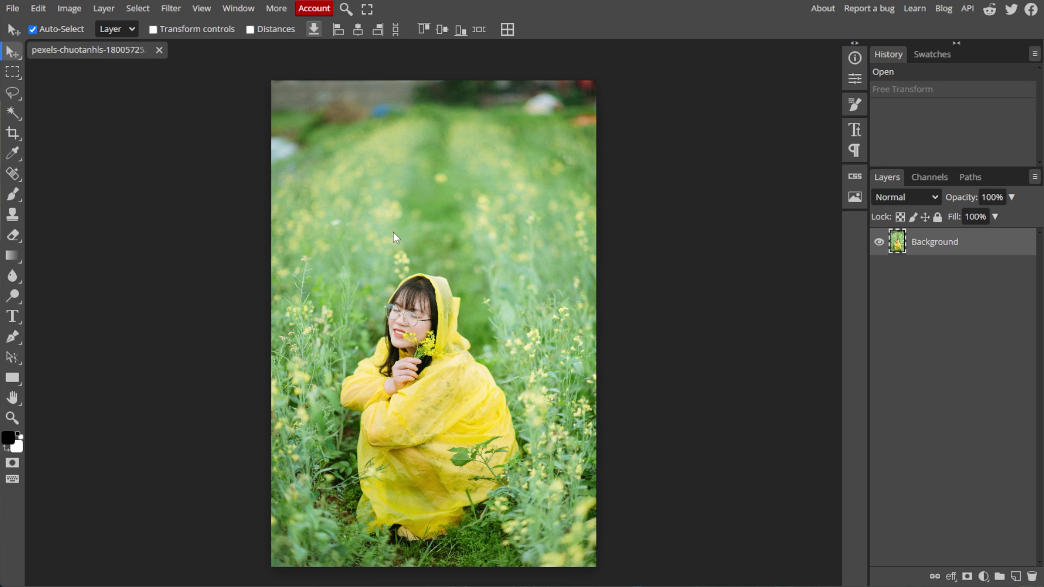
Start Free Transform with Ctrl+Alt+T in Warp mode and bend the mesh by hand
key(ctrl+alt+t)
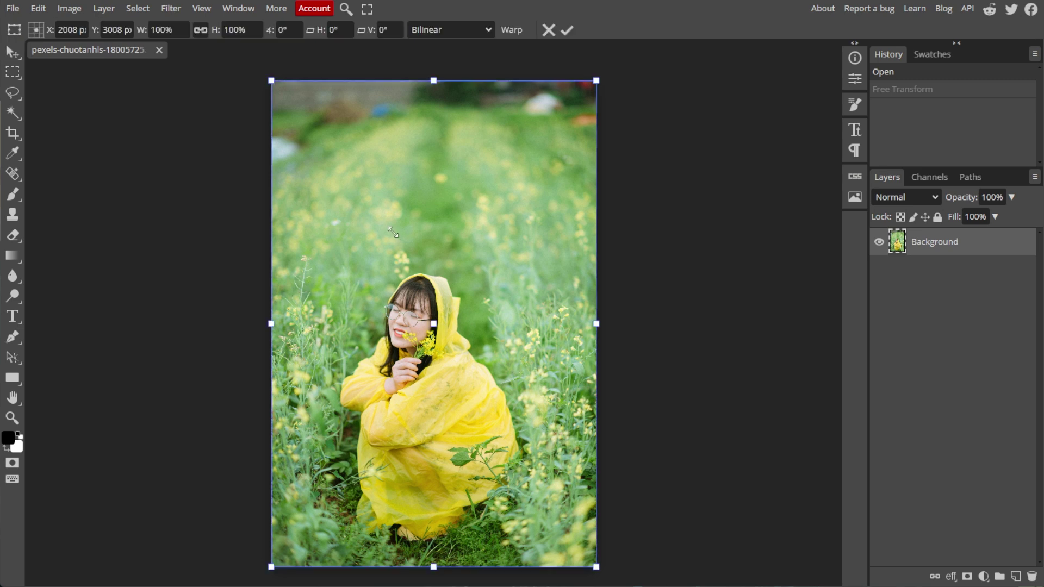
click(515, 31)
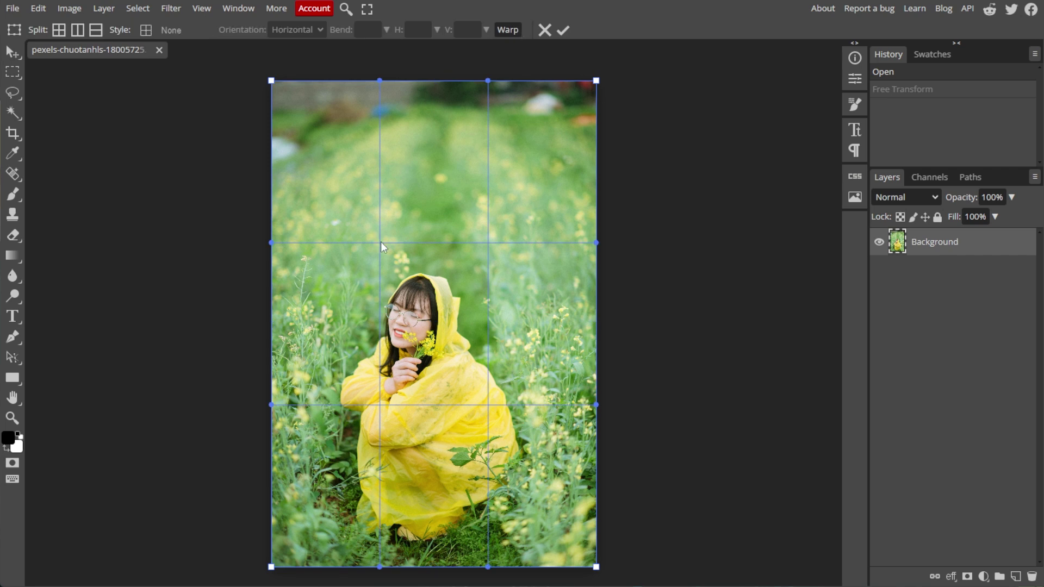
drag(270, 90, 287, 88)
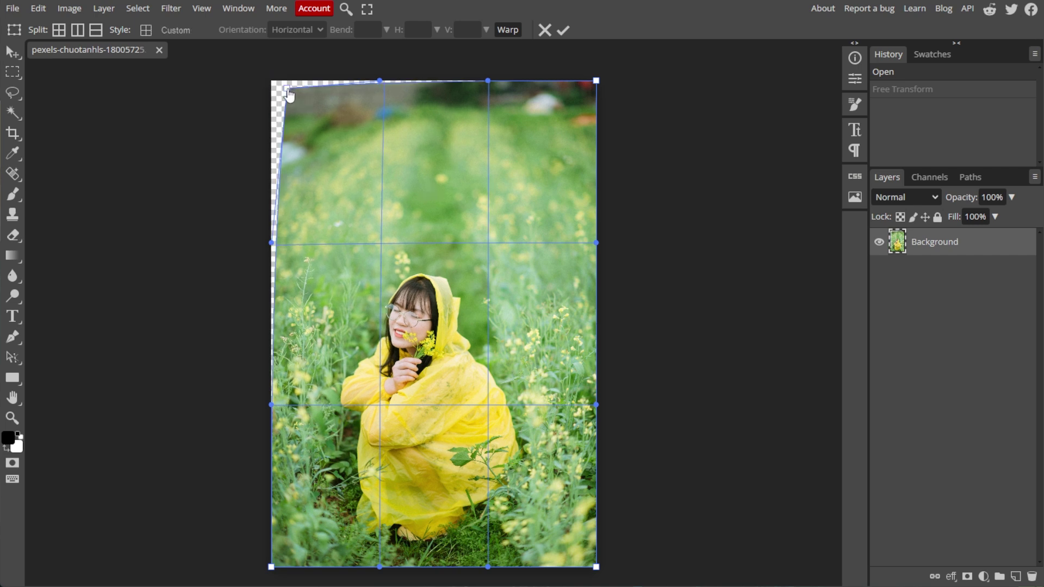
drag(481, 120, 482, 119)
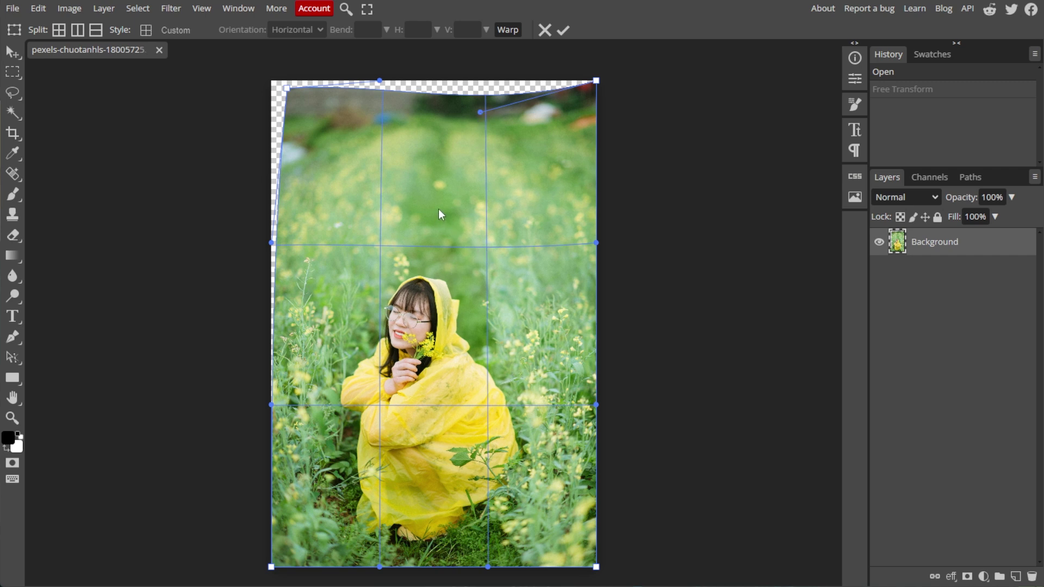
drag(439, 211, 438, 209)
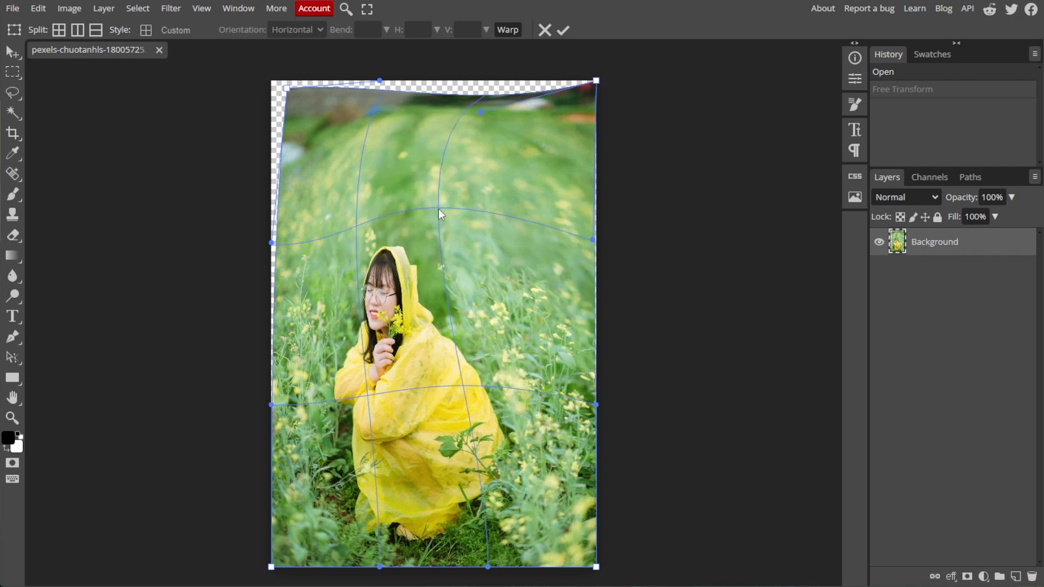
Apply the Arc, then the Flag warp preset, and commit the warp
click(166, 30)
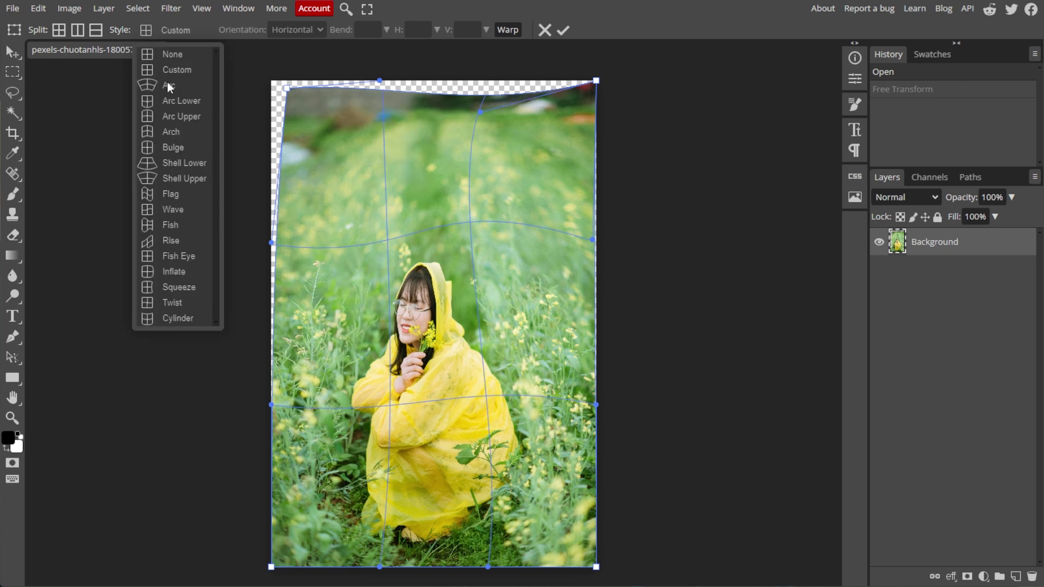
click(167, 86)
click(153, 32)
click(170, 193)
click(162, 31)
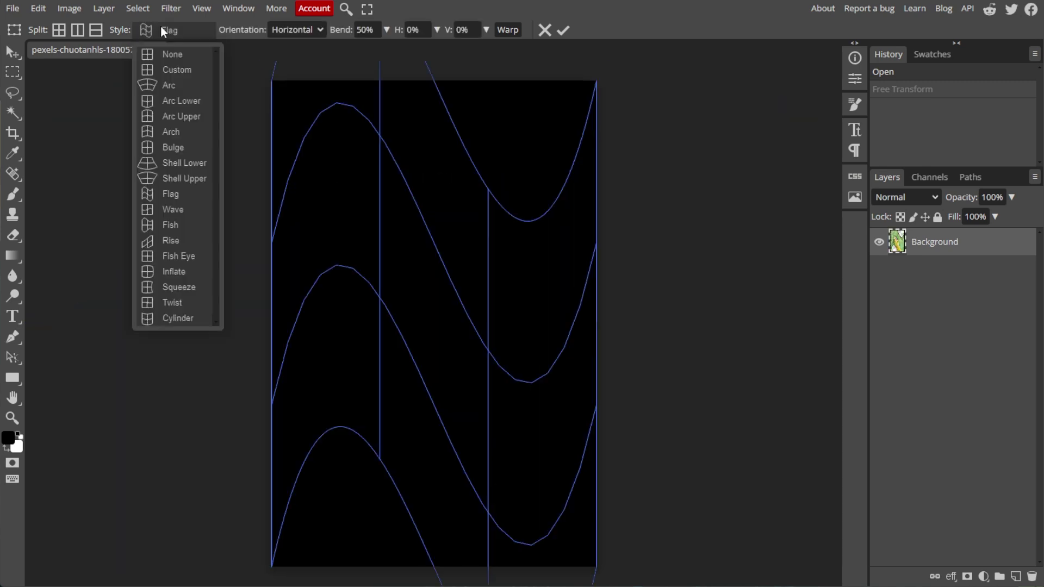
click(165, 223)
click(568, 31)
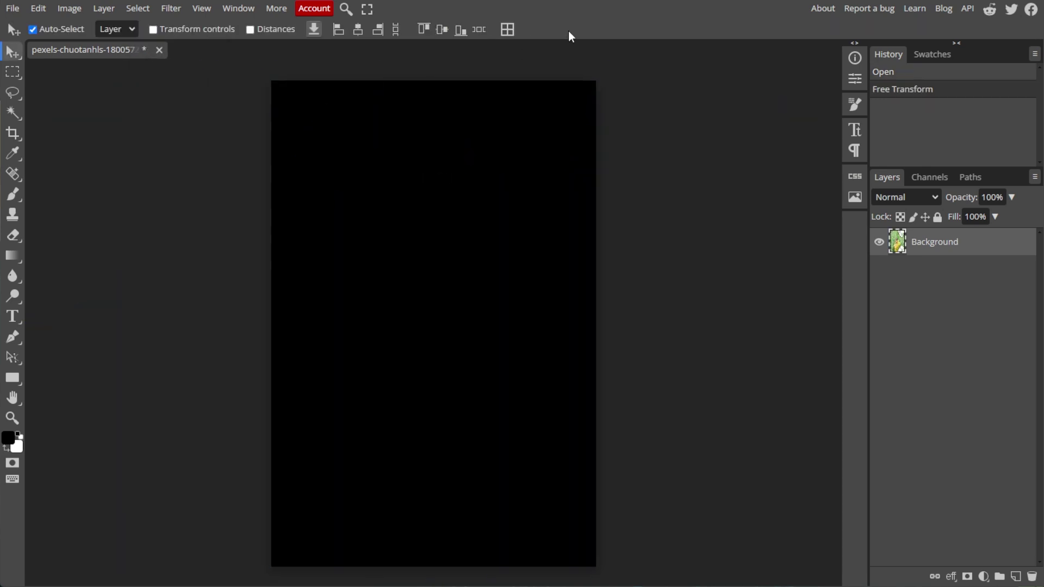